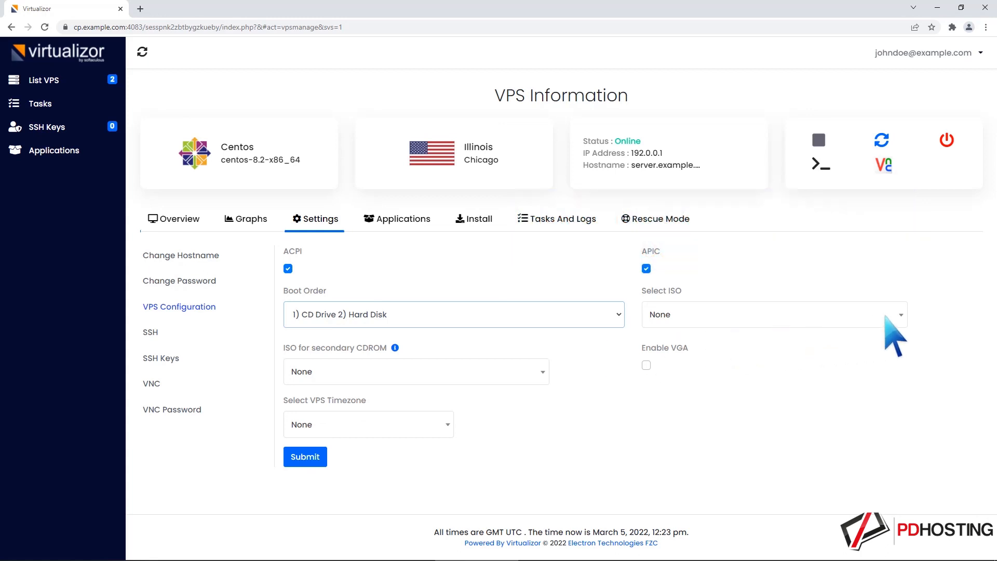
Select CentOS-8.5.2111-x86_64-dvd1.iso as the VPS's ISO and save the VPS configuration.
click(900, 315)
click(779, 416)
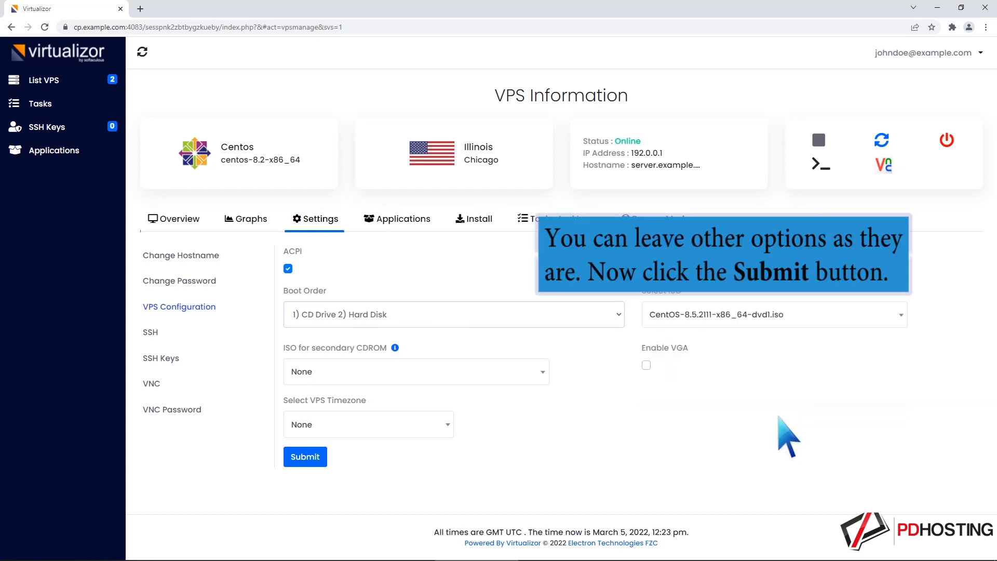
click(306, 457)
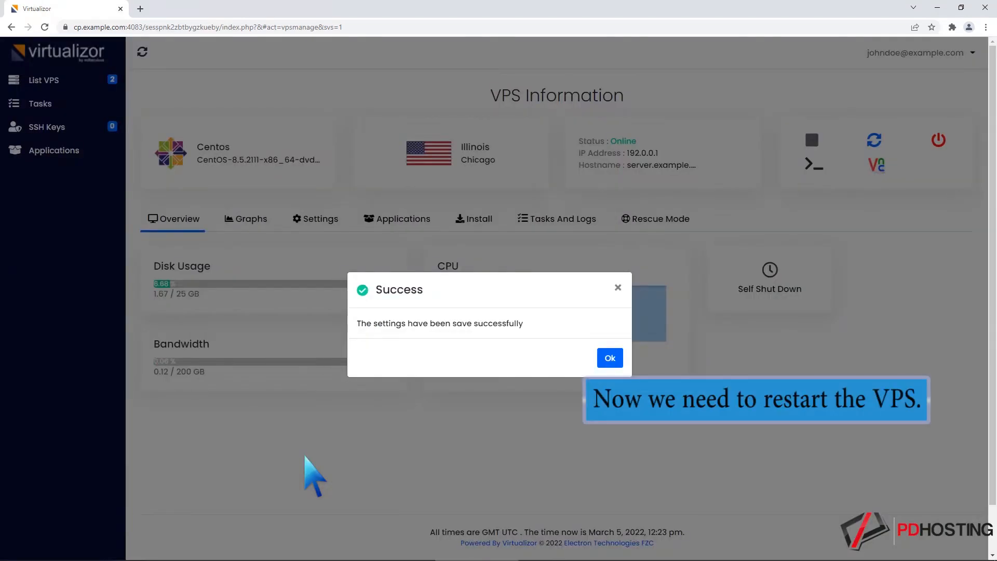
click(609, 357)
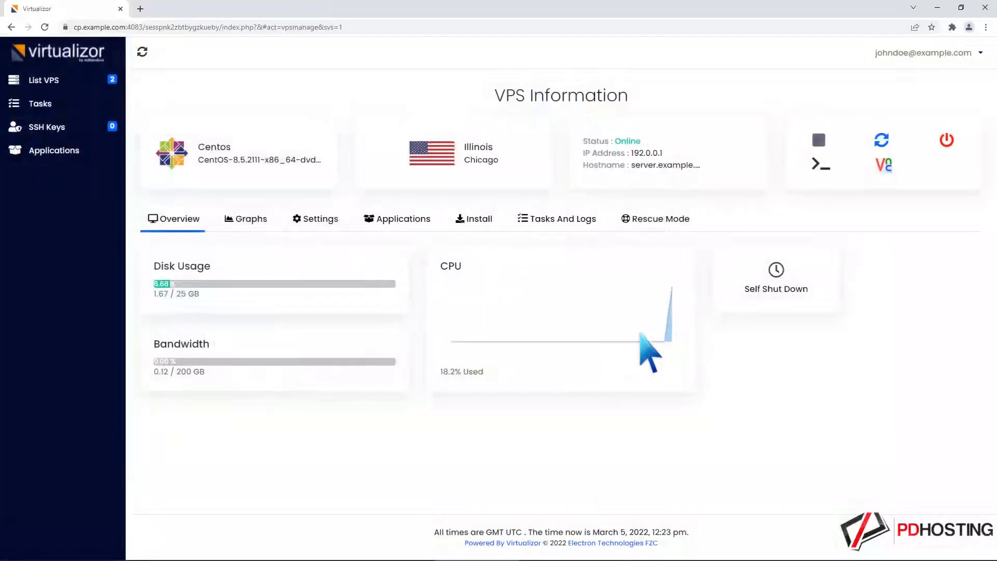
Restart the VPS and launch the HTML 5 VNC client for it.
click(880, 139)
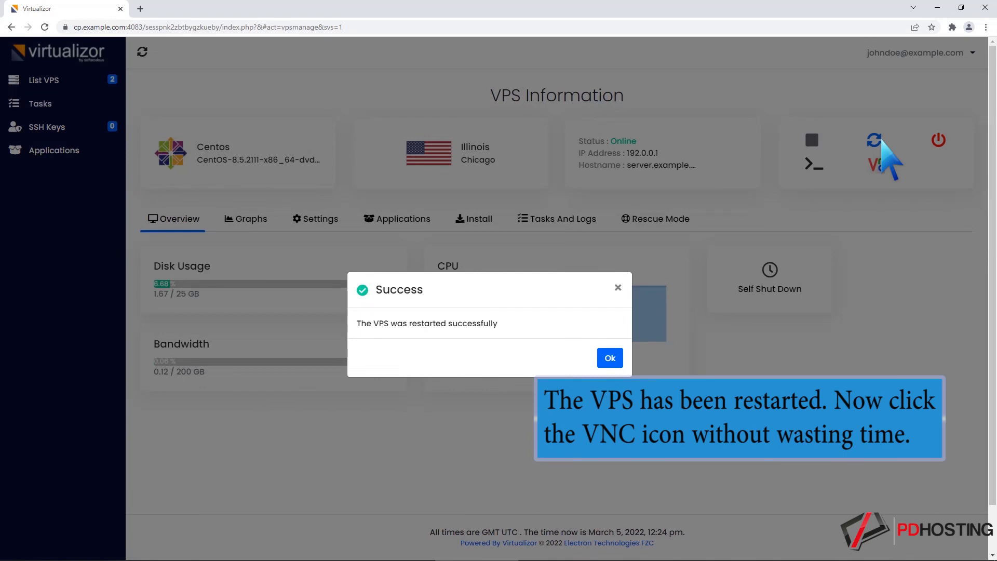
click(609, 358)
click(883, 165)
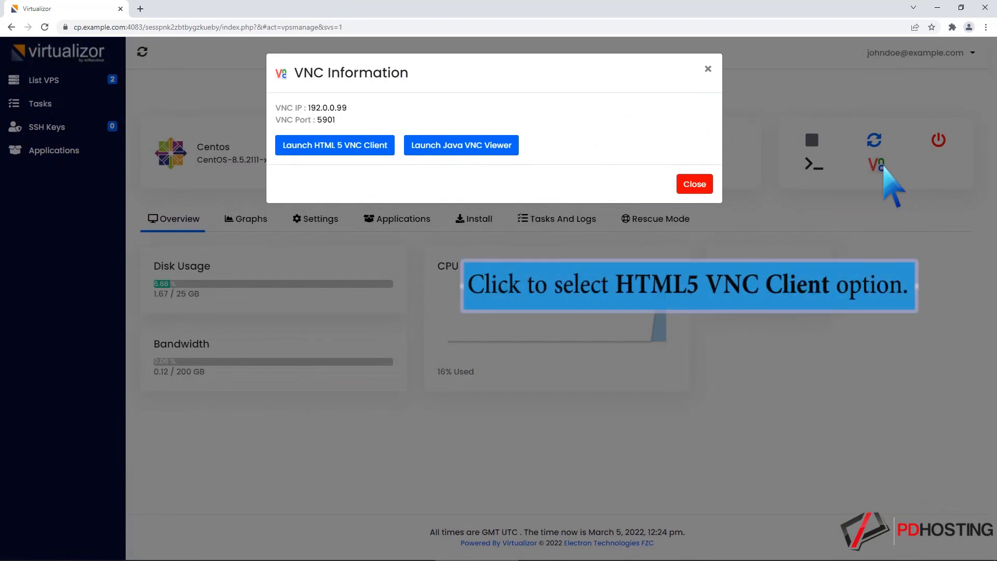
click(356, 147)
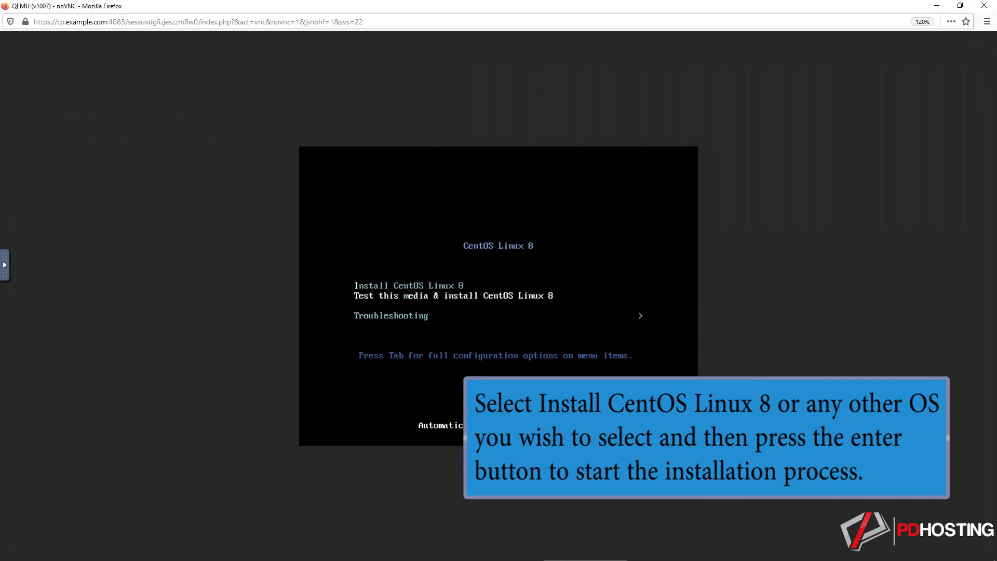
Start Install CentOS Linux 8 from the boot menu and continue with English (United States) as the installation language.
key(Up)
key(Return)
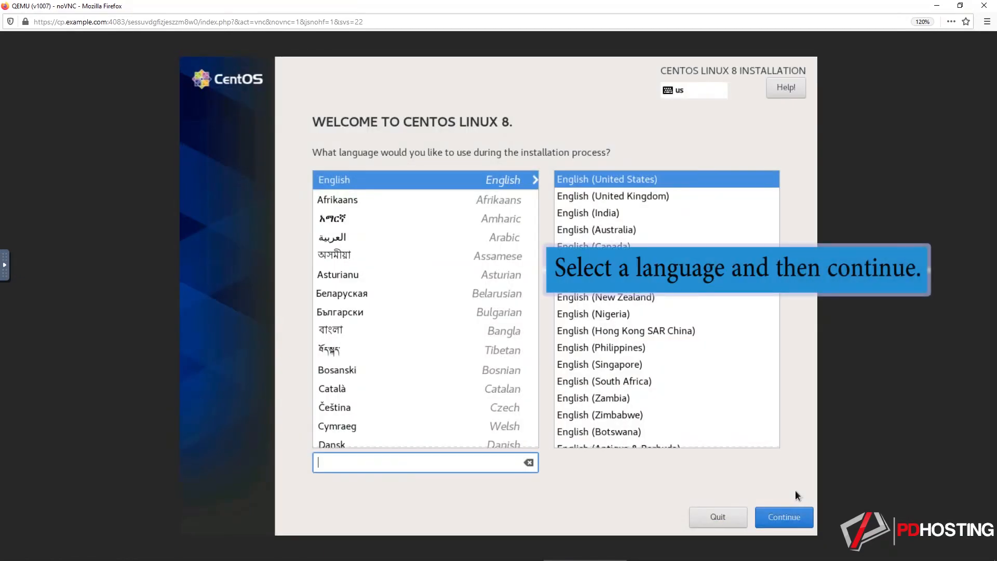
click(789, 512)
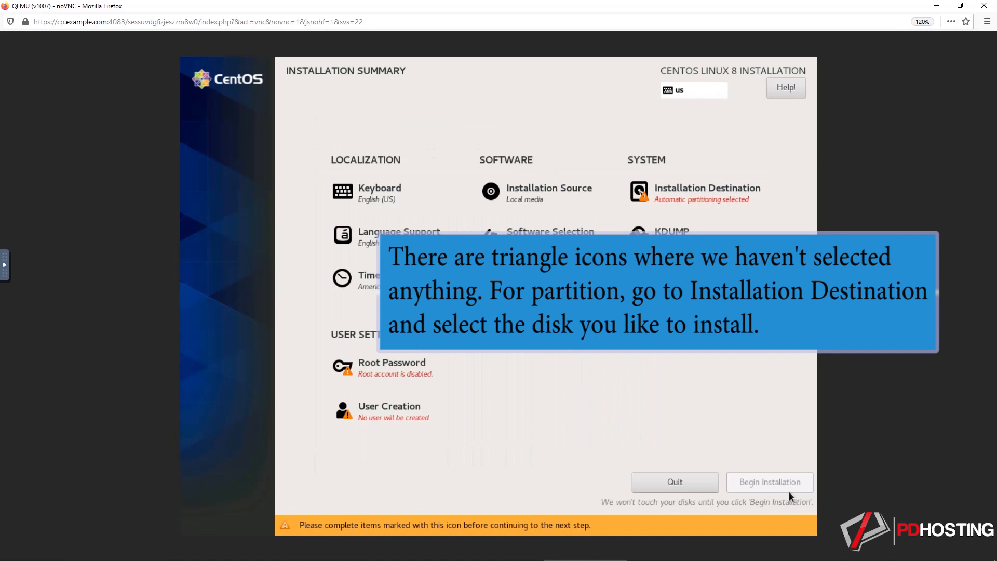
Set the 15 GiB vda disk as the installation destination with automatic partitioning, deleting all existing partitions to reclaim their space.
click(741, 199)
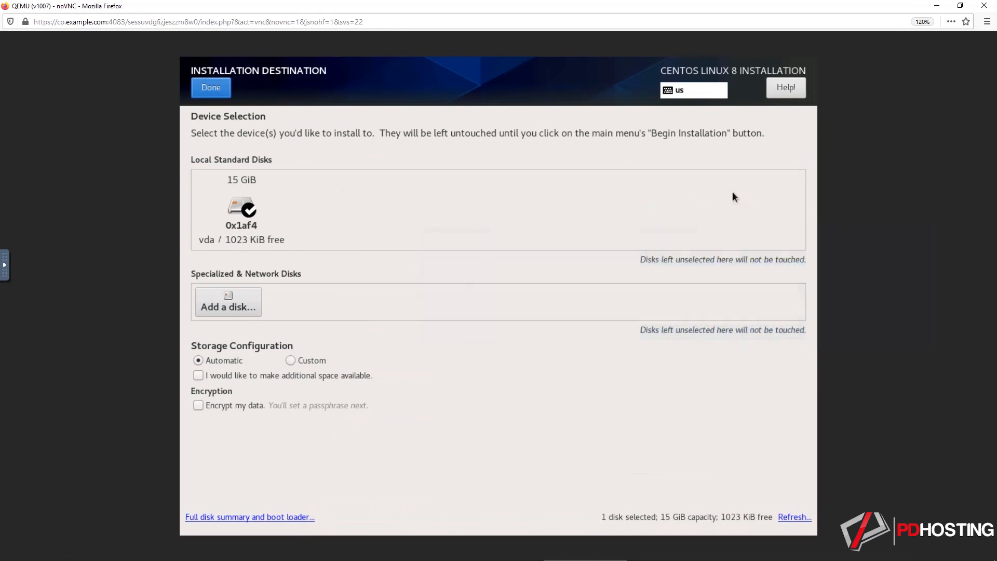
click(212, 90)
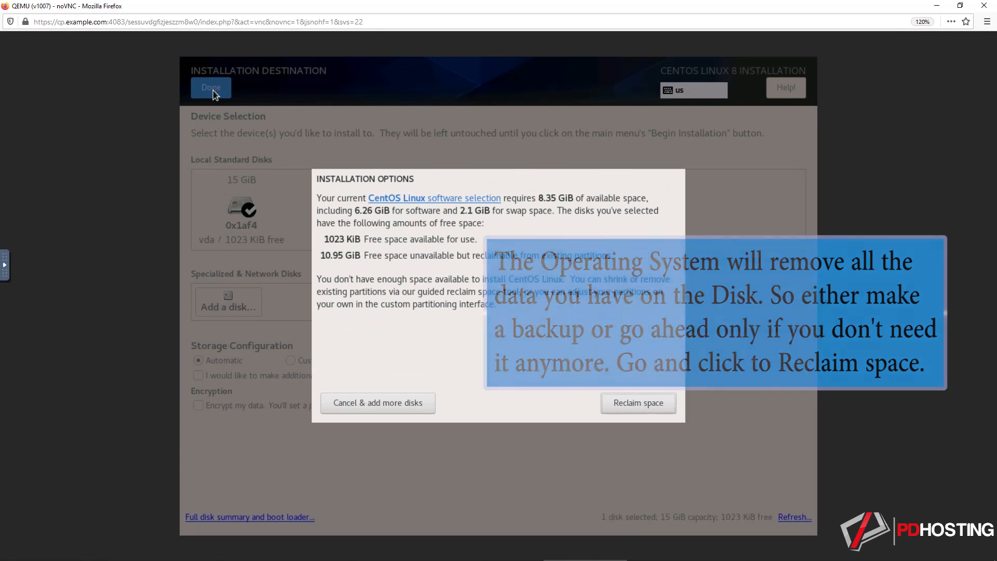
click(627, 404)
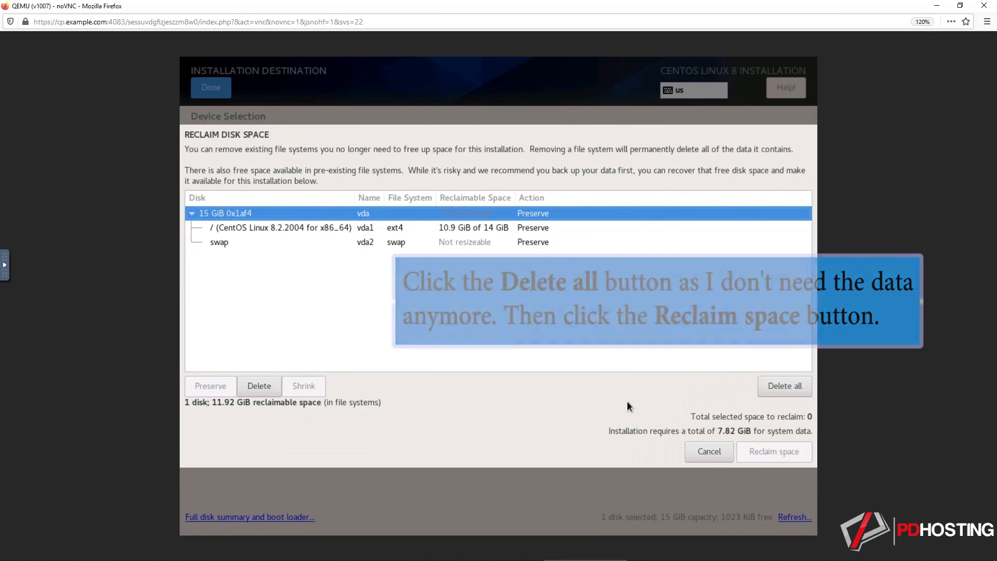
click(775, 387)
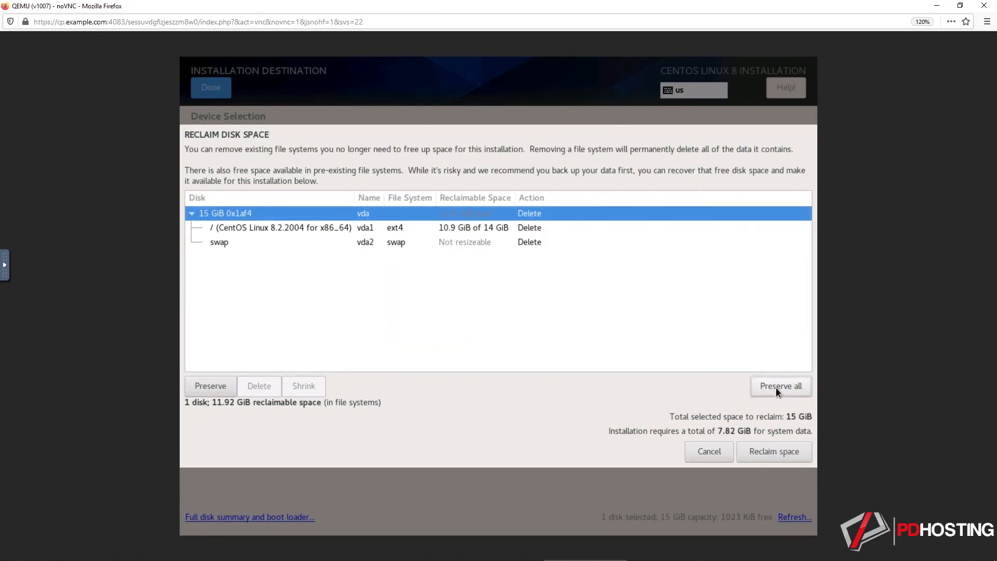
click(774, 447)
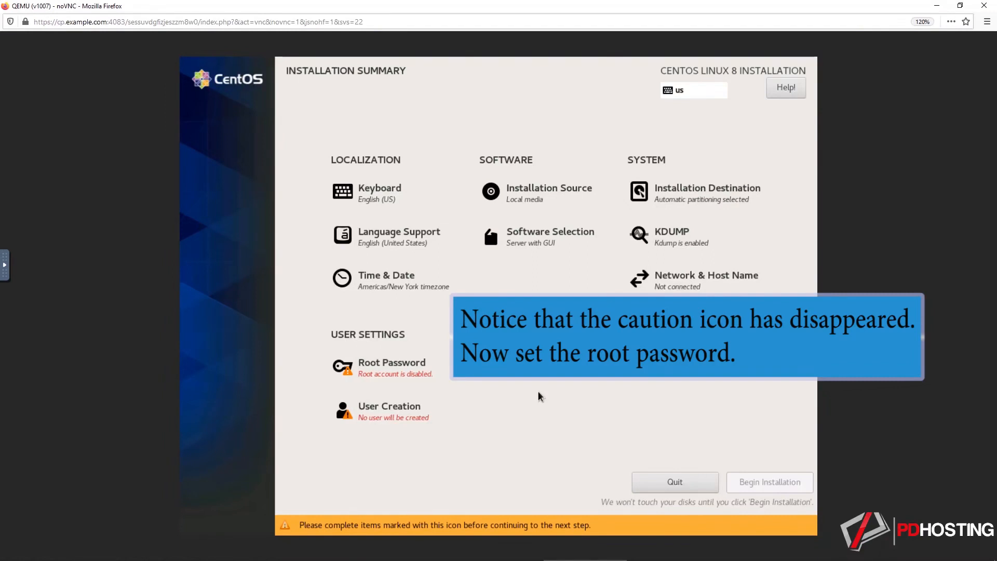
Set the root password, re-enter it in the confirmation field and accept it despite its weak rating.
click(397, 376)
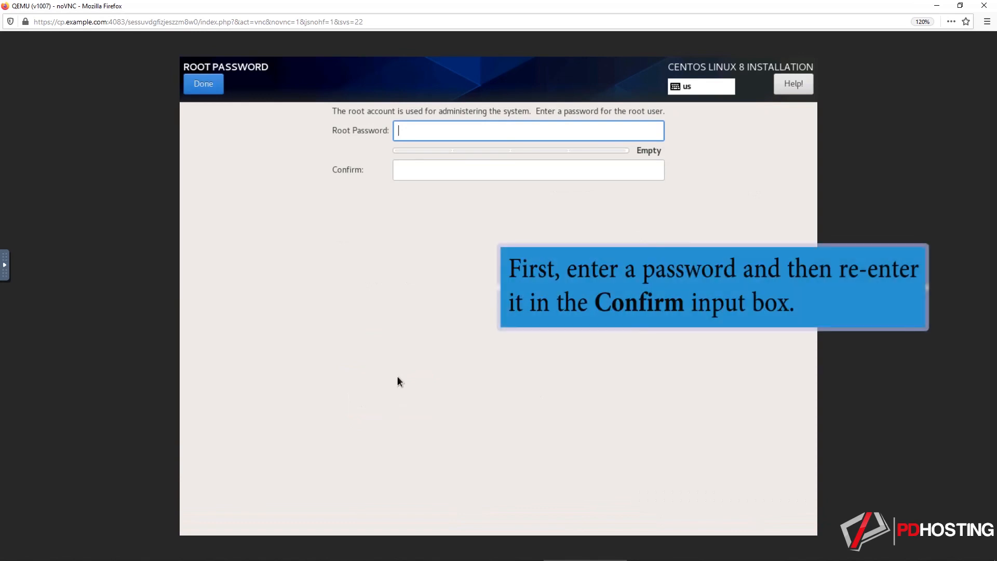
text(*******)
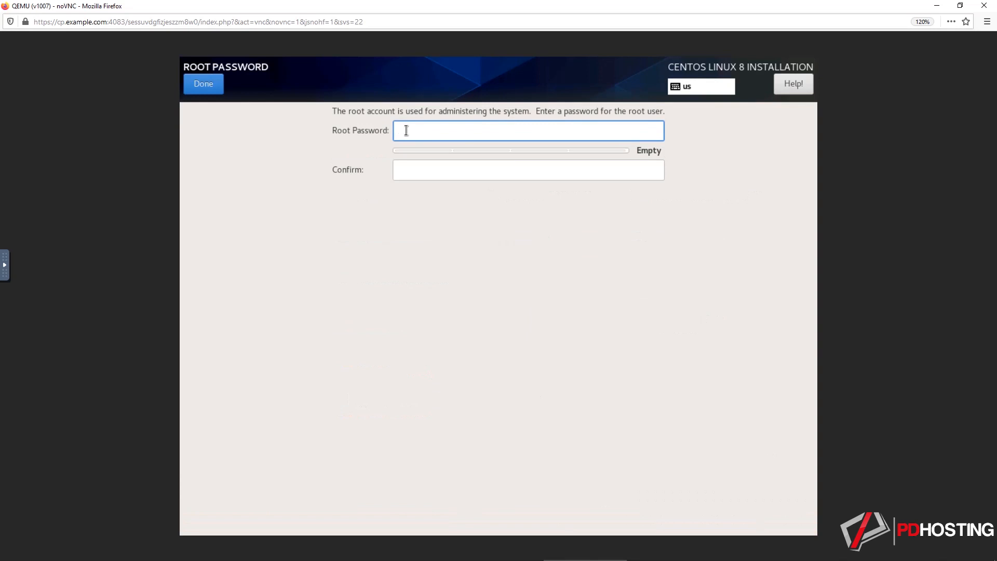
text(**)
click(421, 165)
text(*********)
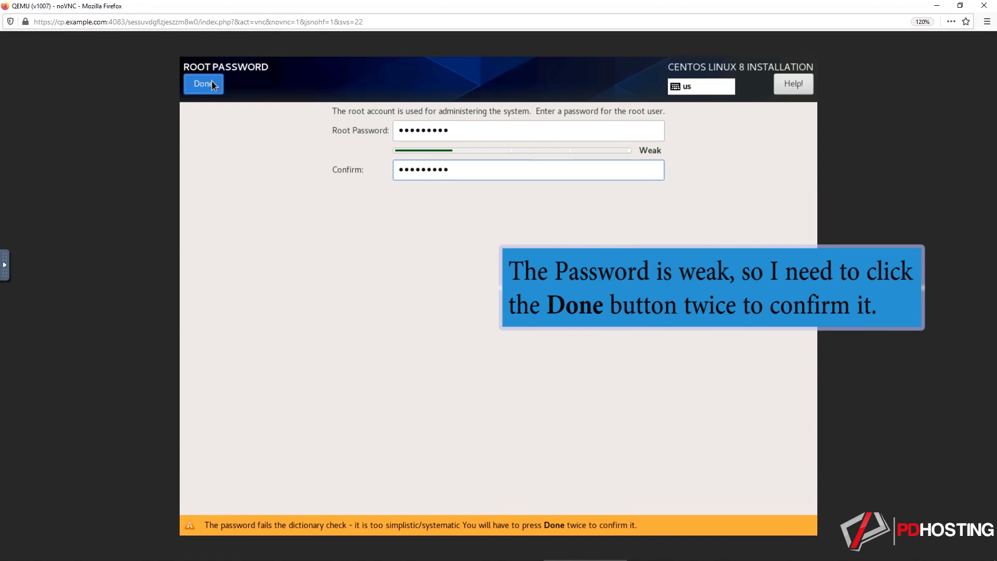
click(211, 83)
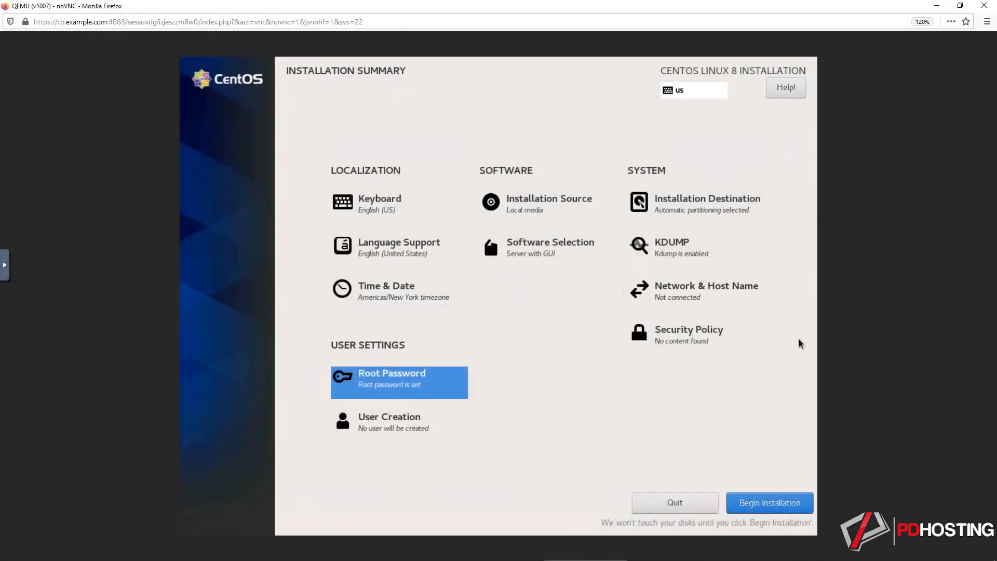
Switch on the Ethernet (ens3) connection and apply server.example.com as the host name.
click(703, 298)
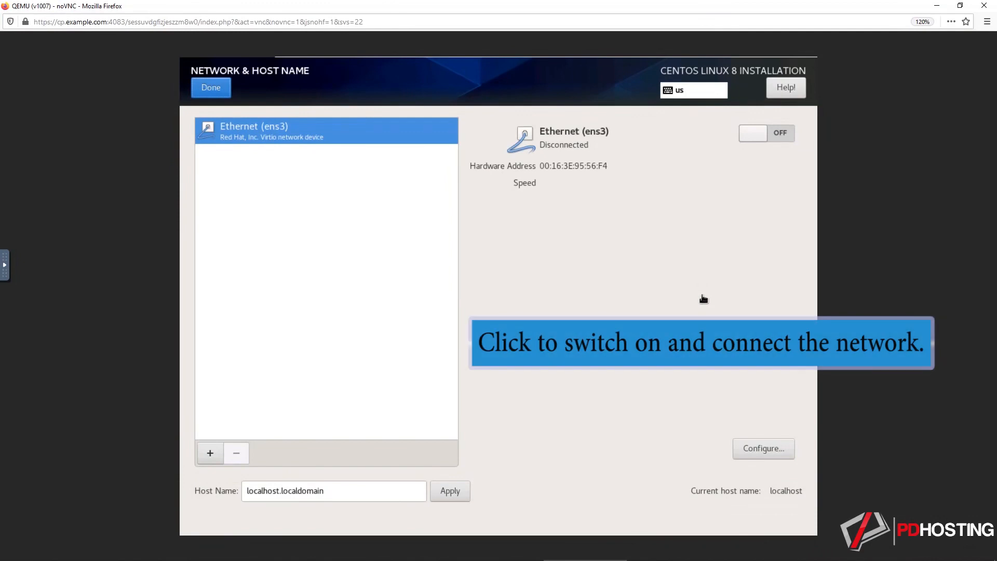
click(774, 133)
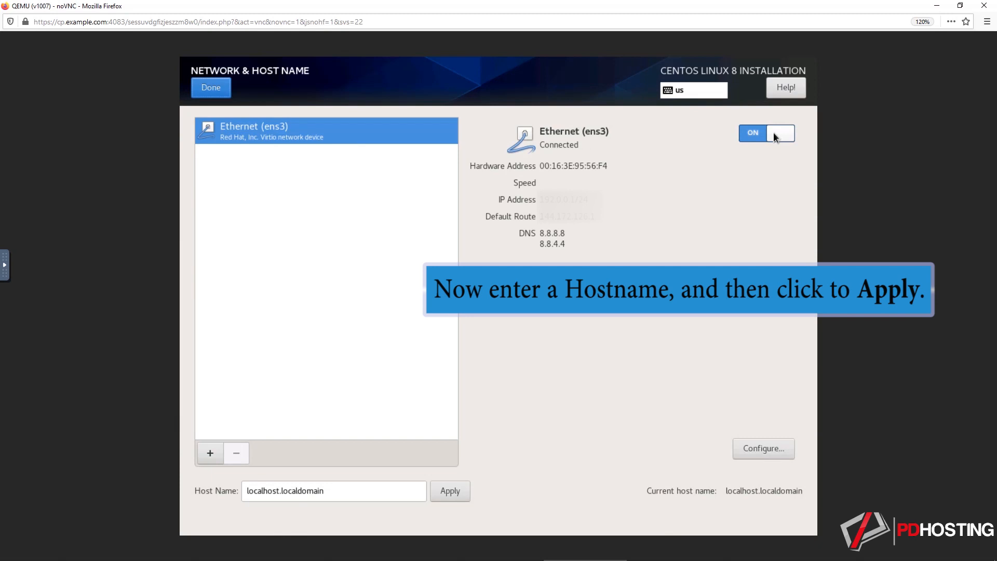
click(345, 496)
drag(344, 496, 219, 502)
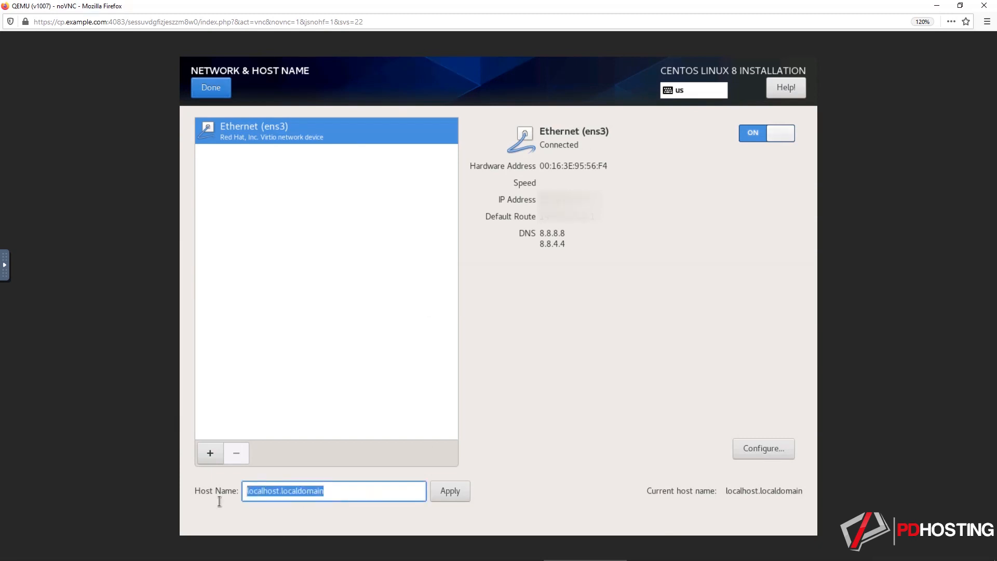
text(server.example.com)
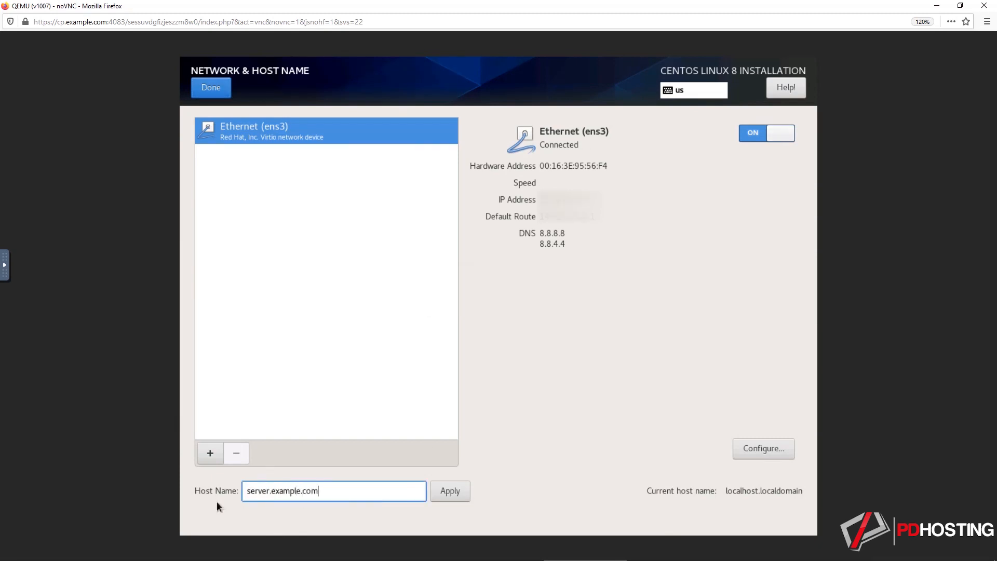
click(436, 491)
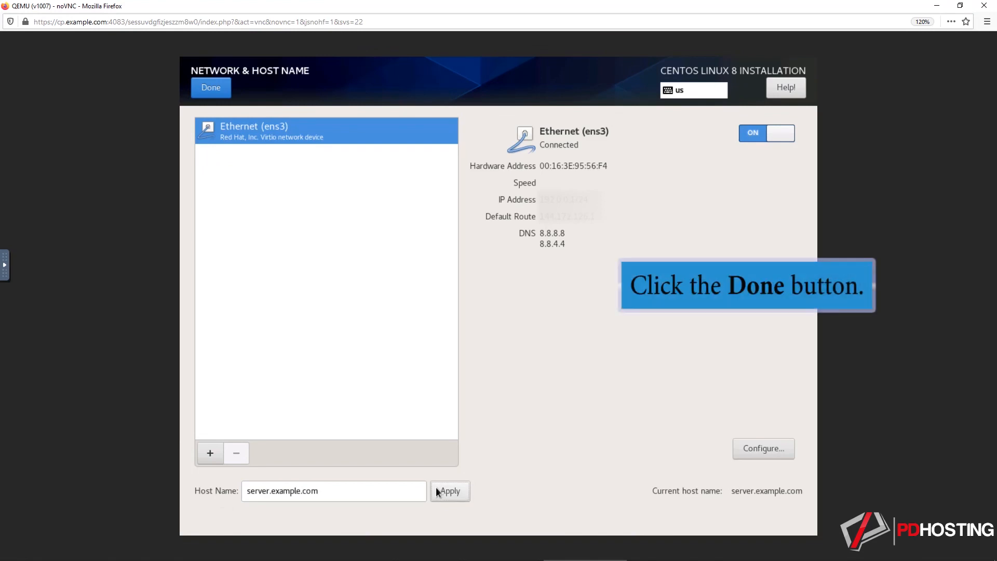
click(215, 89)
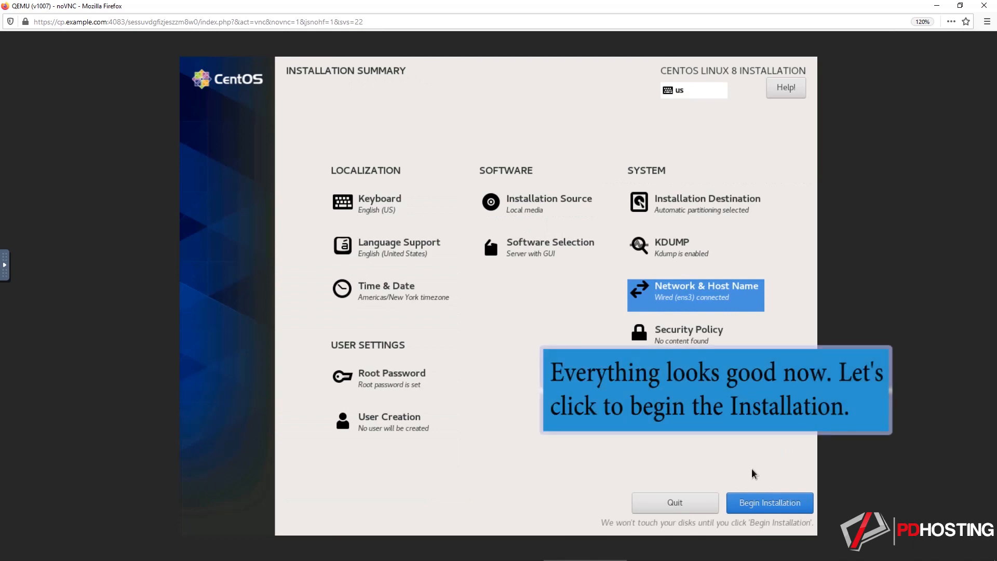
Begin the CentOS Linux 8 installation and reboot the system once it completes.
click(759, 500)
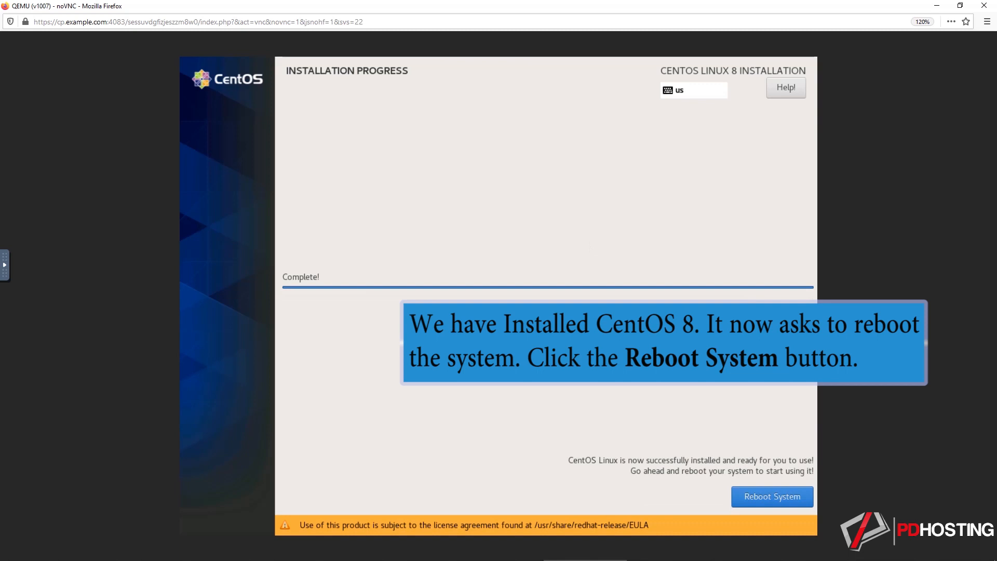
click(774, 495)
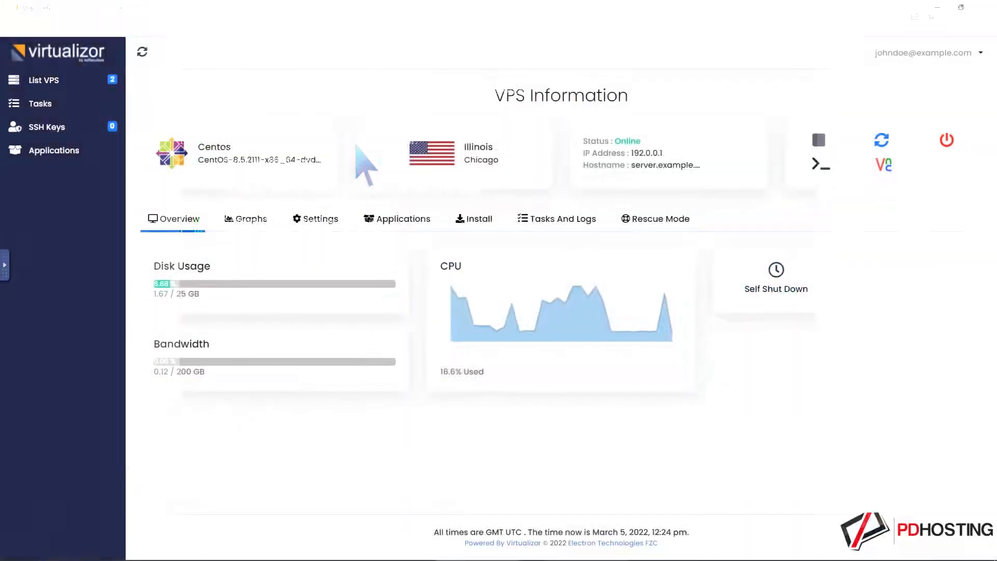
Switch to Virtualizor, save the VPS boot order as 1) Hard Disk 2) CD Drive, and restart the VPS.
click(319, 220)
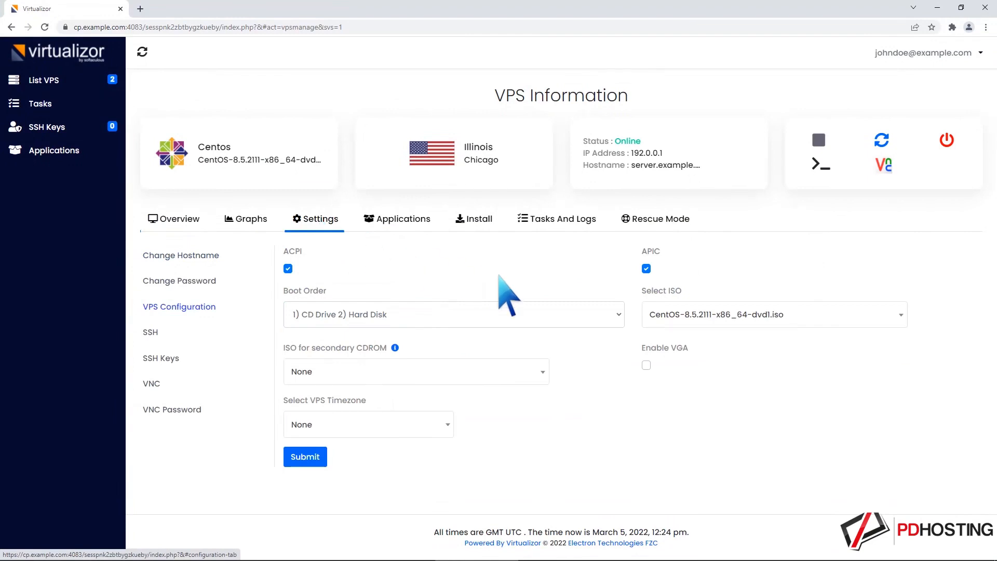
click(618, 314)
click(578, 347)
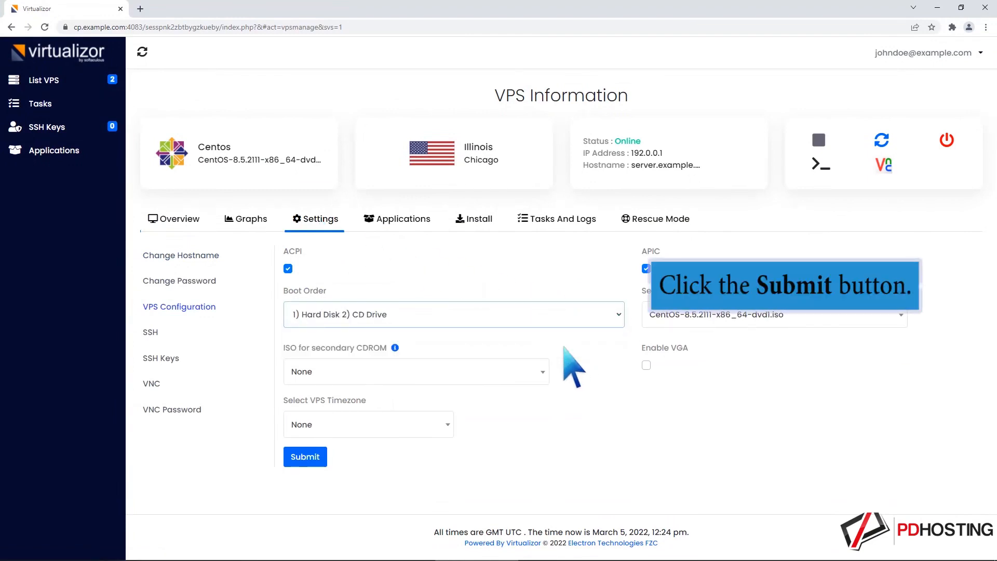
click(307, 457)
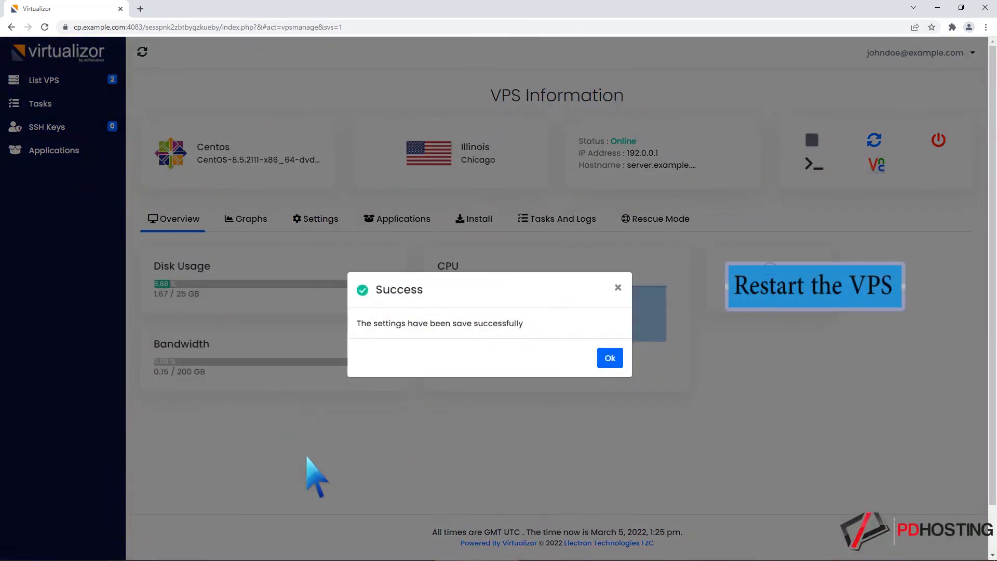
click(608, 358)
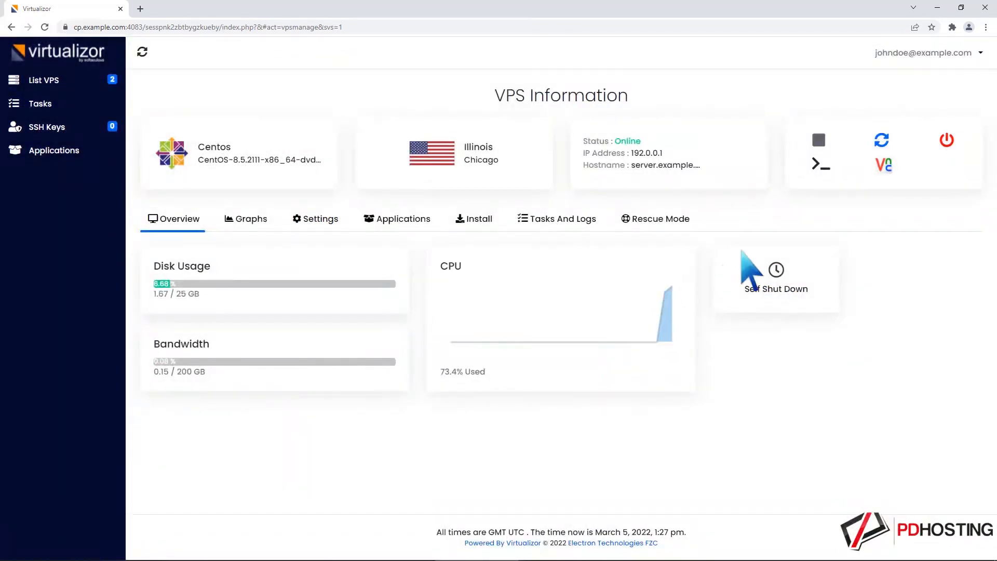
click(880, 140)
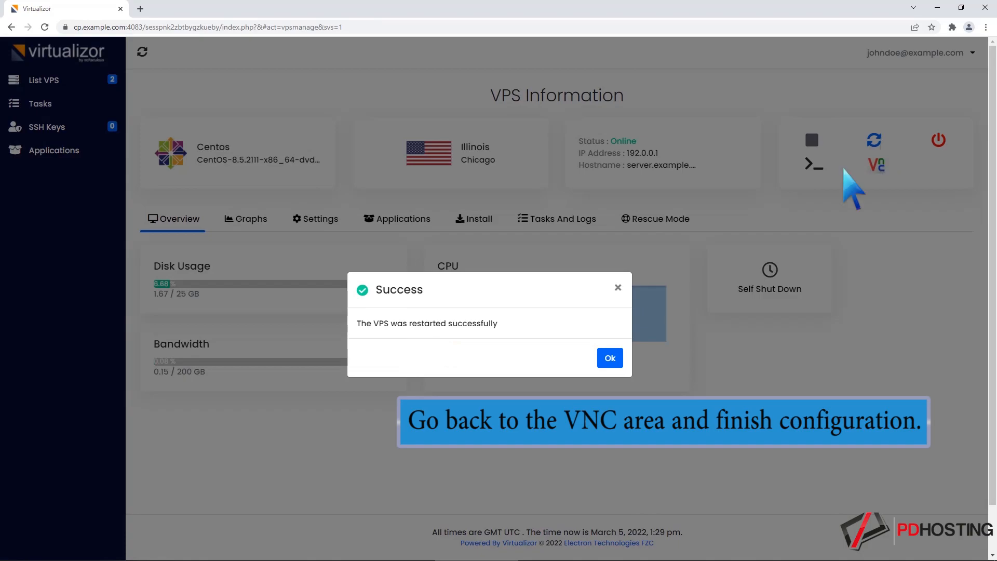
click(610, 358)
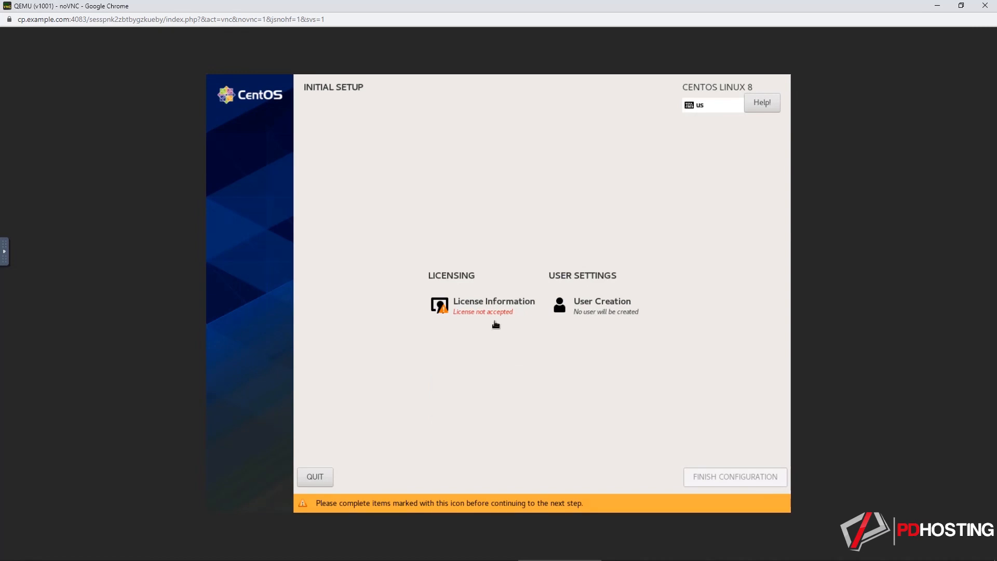
Accept the CentOS 8 license agreement in the VNC console's Initial Setup and finish the configuration.
click(489, 304)
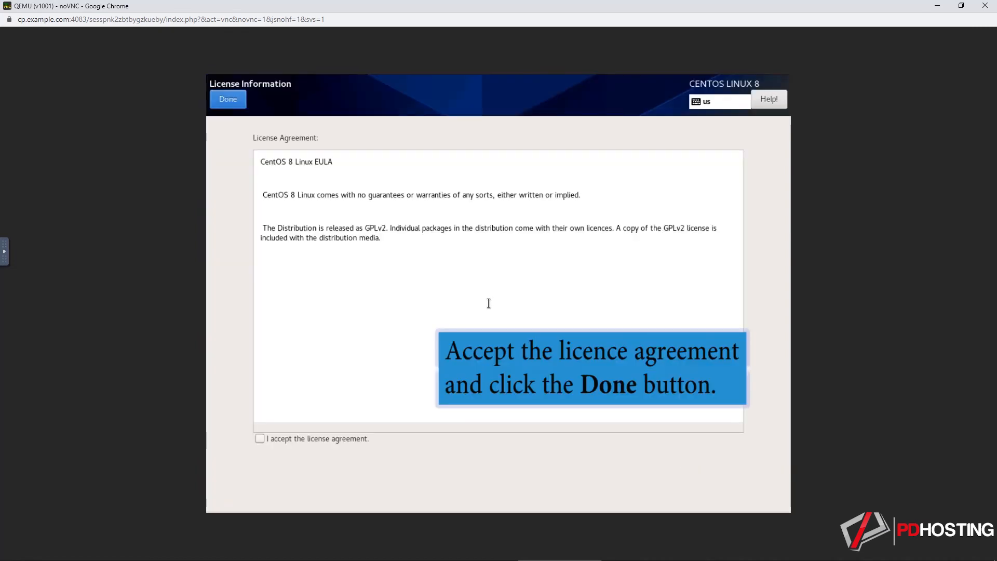
click(262, 441)
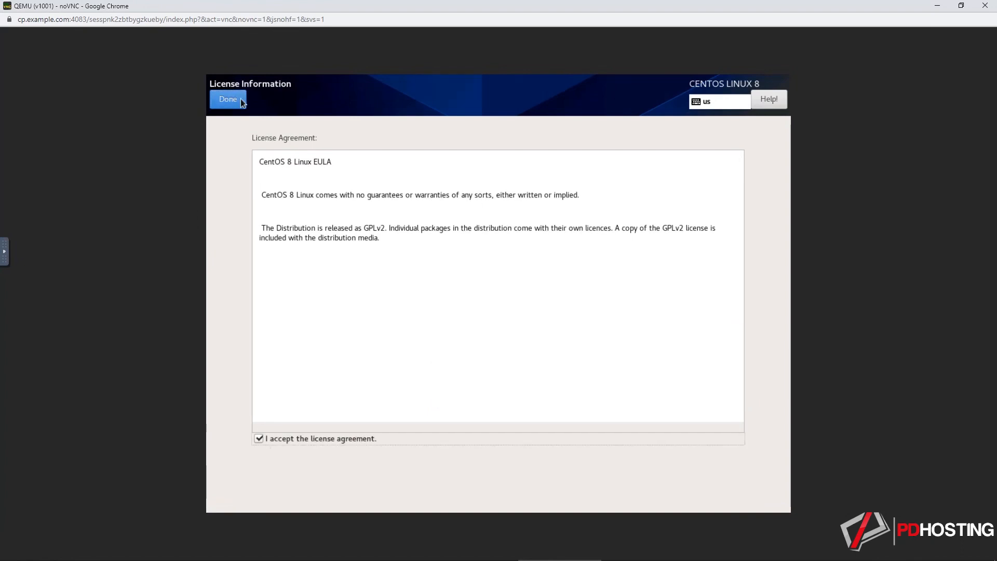
click(238, 98)
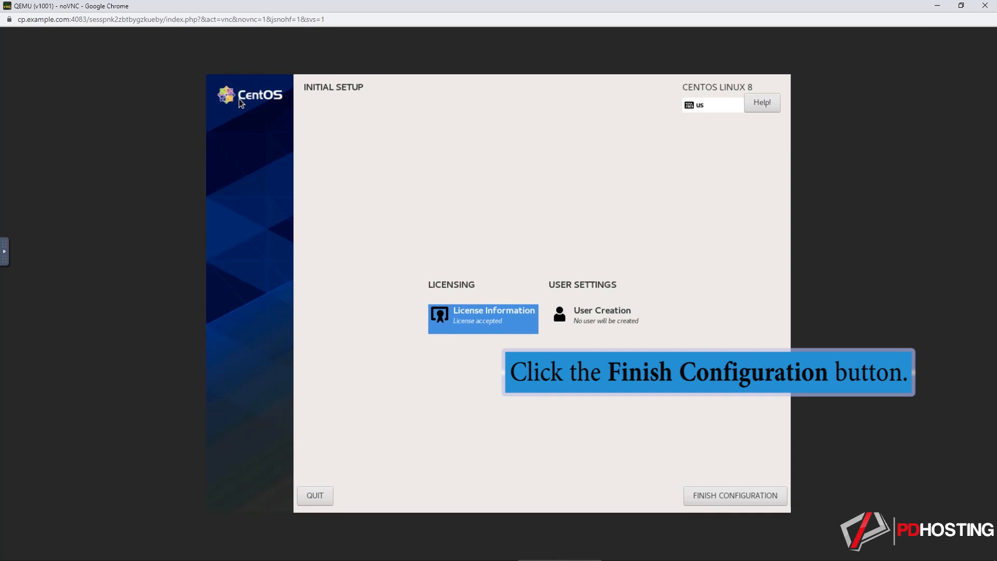
click(722, 490)
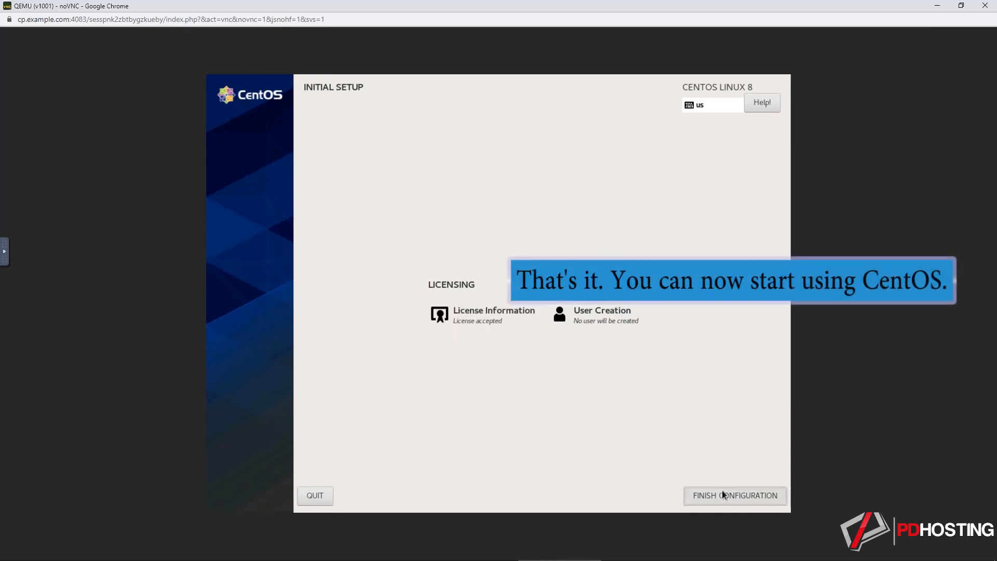